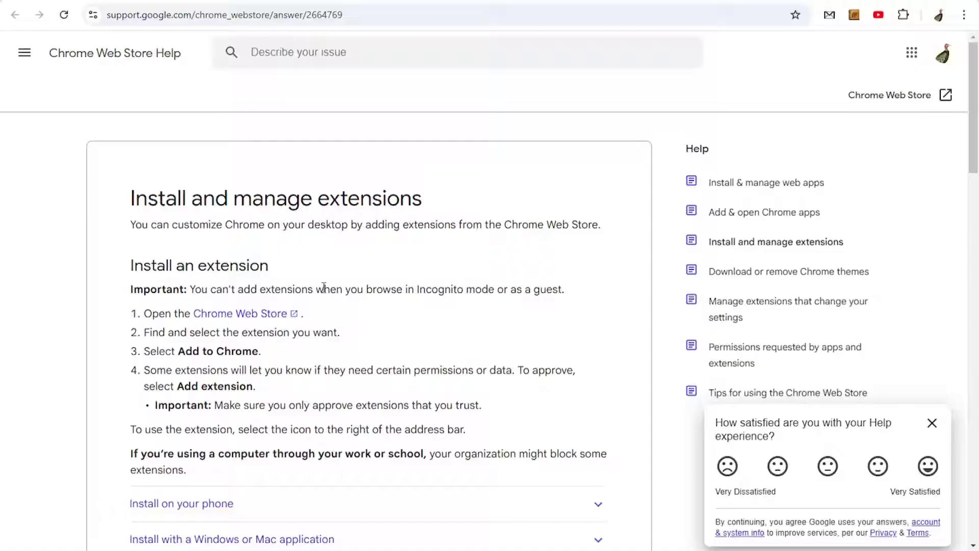
pyautogui.scroll(-2, 312, 334)
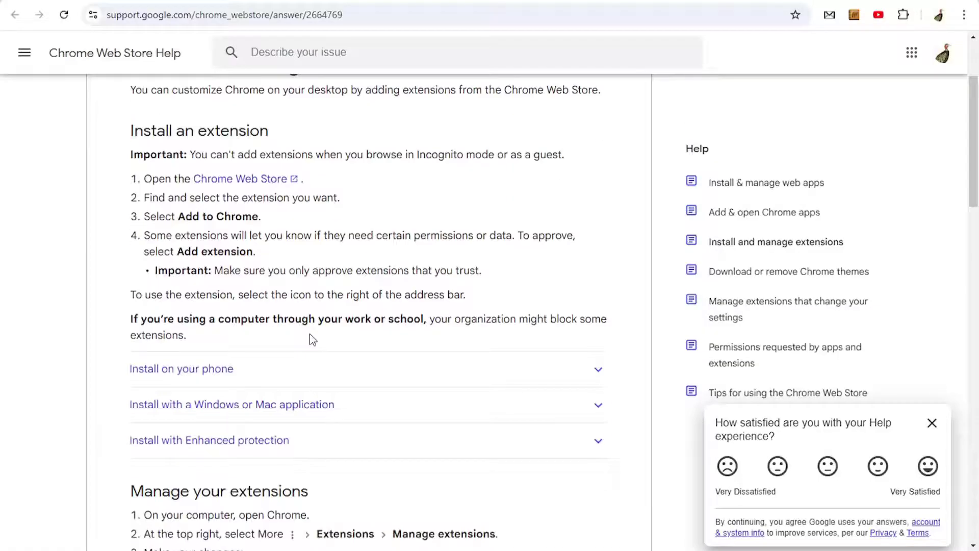
pyautogui.scroll(-1, 312, 335)
pyautogui.scroll(-3, 312, 334)
pyautogui.scroll(-3, 312, 335)
pyautogui.scroll(-3, 312, 338)
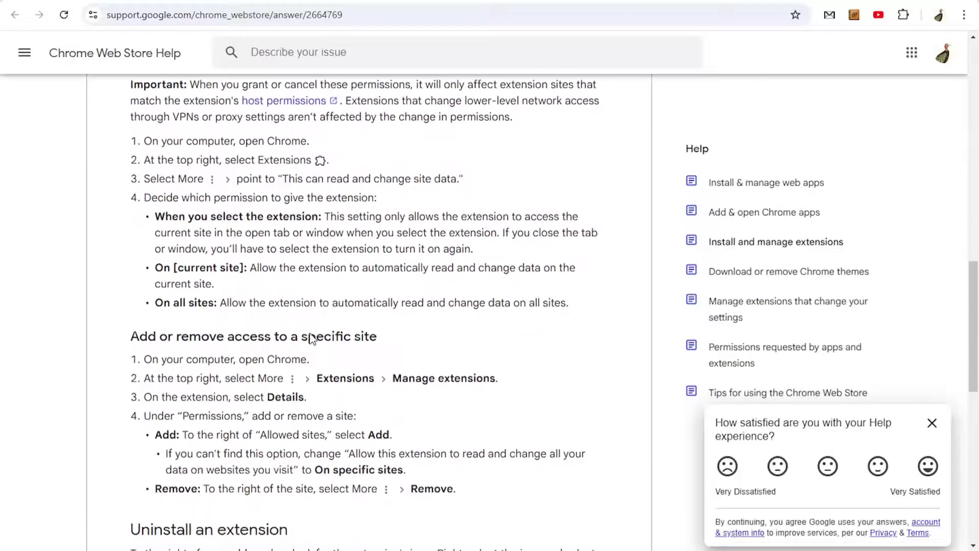
pyautogui.scroll(-1, 310, 340)
pyautogui.scroll(-3, 259, 289)
pyautogui.scroll(-3, 259, 288)
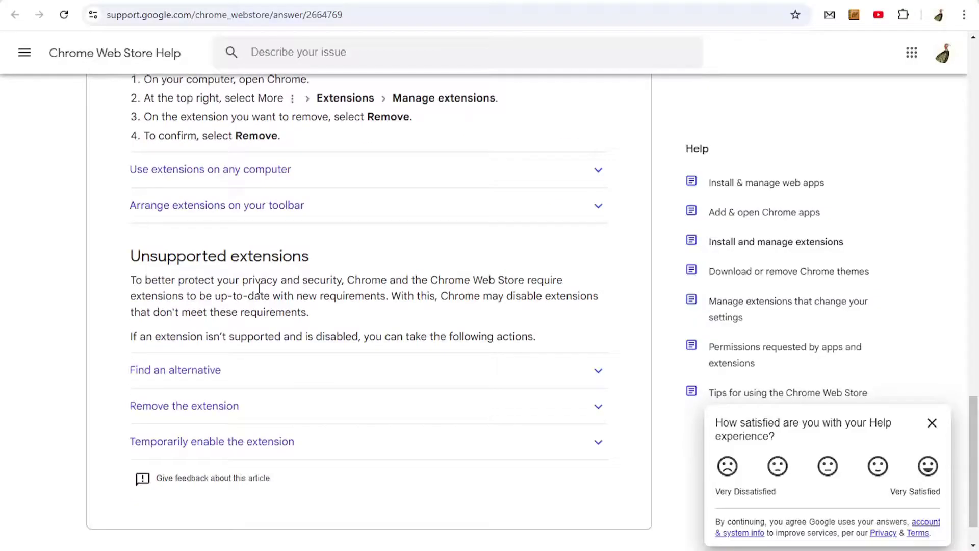
# Expand the help article's 'Temporarily enable the extension' section to show its re-enable steps
pyautogui.click(241, 450)
pyautogui.scroll(-3, 280, 354)
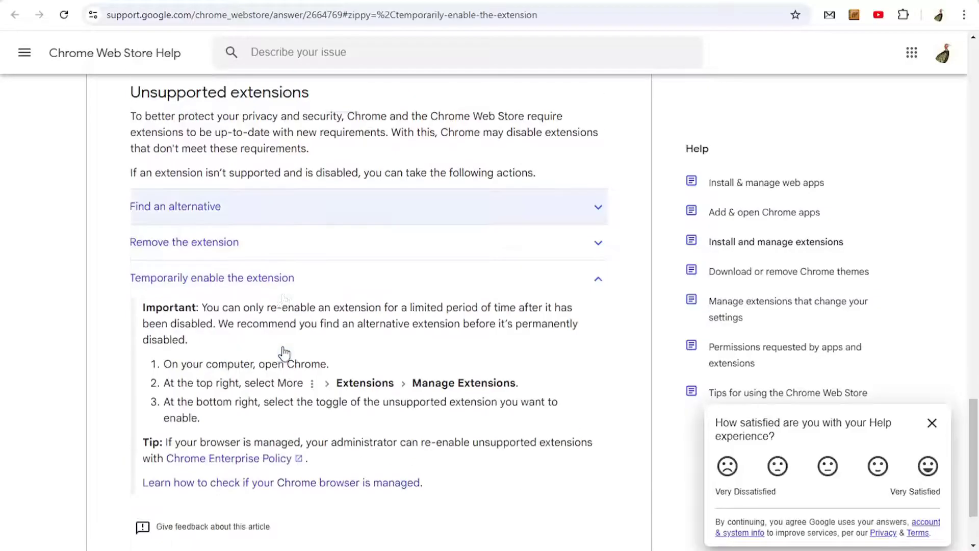
# Turn uBlock Origin back on from Manage Extensions and confirm with Turn on
pyautogui.click(963, 16)
pyautogui.moveTo(832, 237)
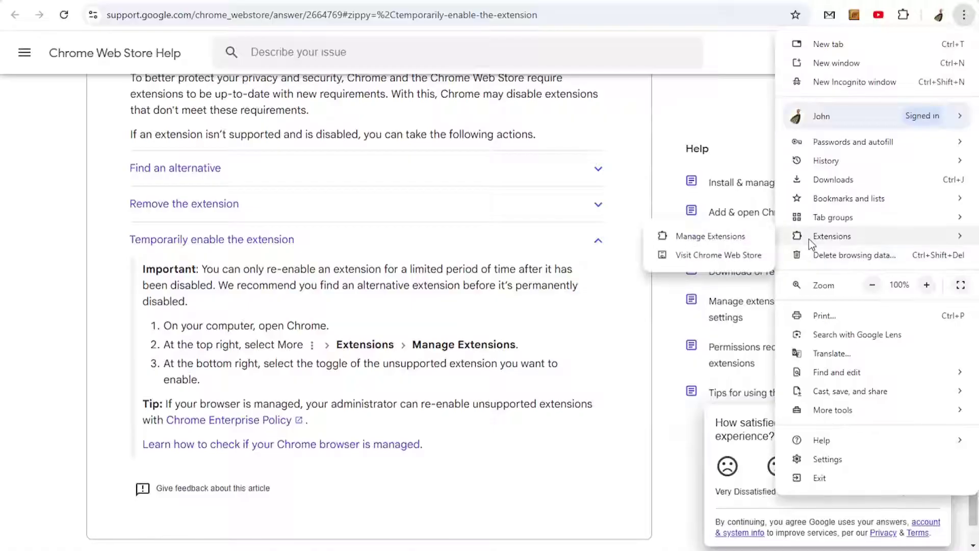
pyautogui.click(746, 236)
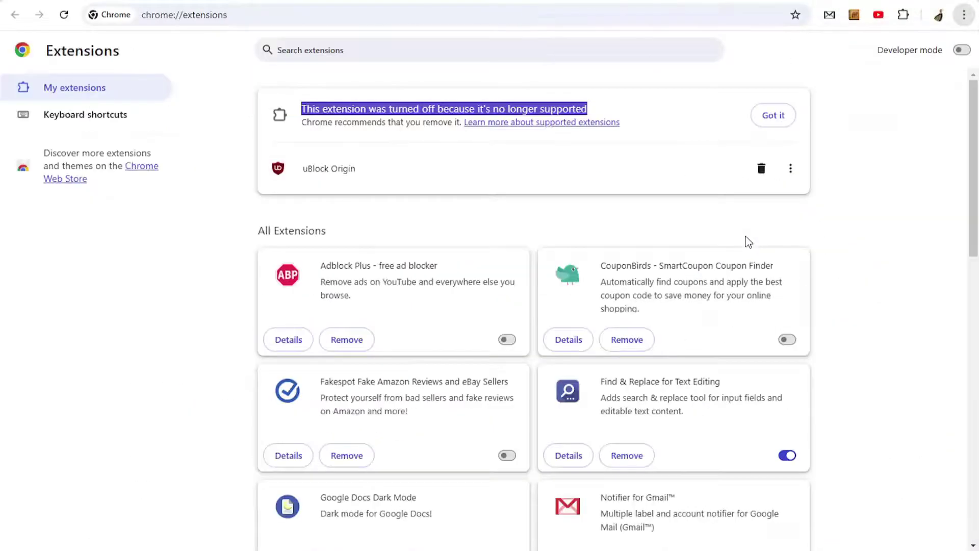
pyautogui.scroll(-10, 746, 239)
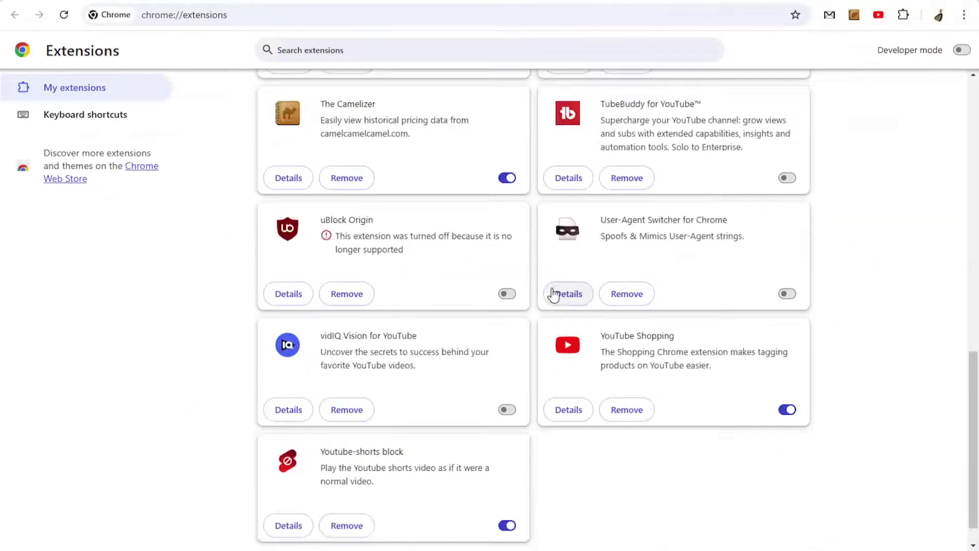
pyautogui.click(507, 297)
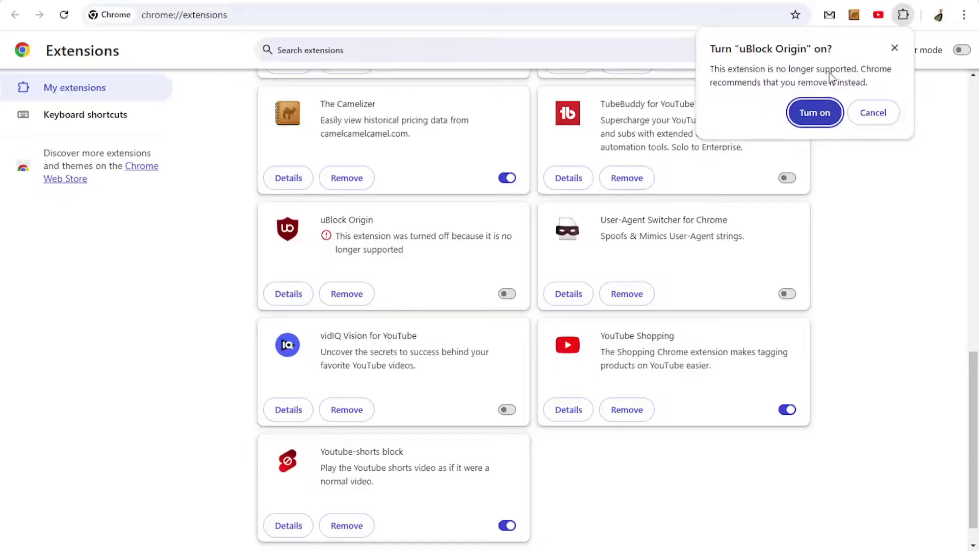
pyautogui.click(814, 111)
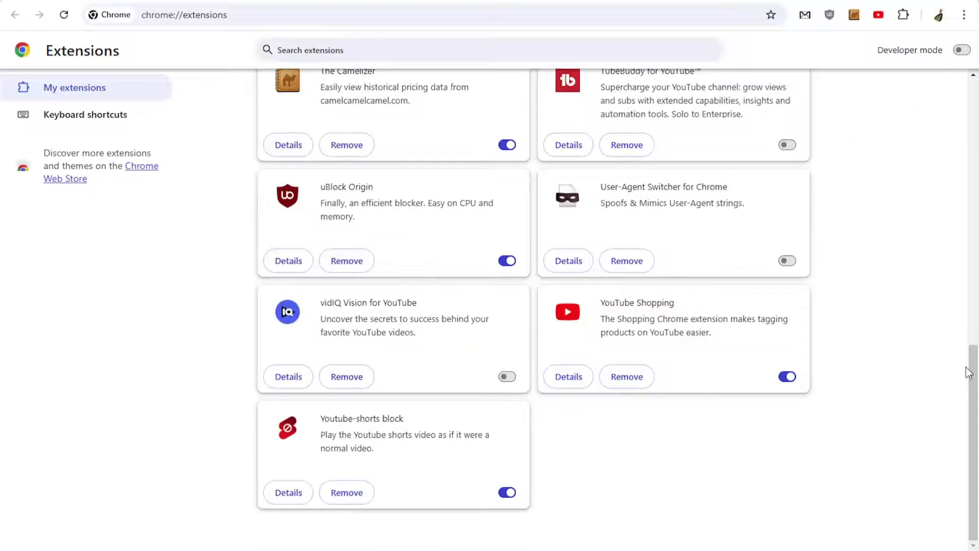
pyautogui.scroll(1, 454, 334)
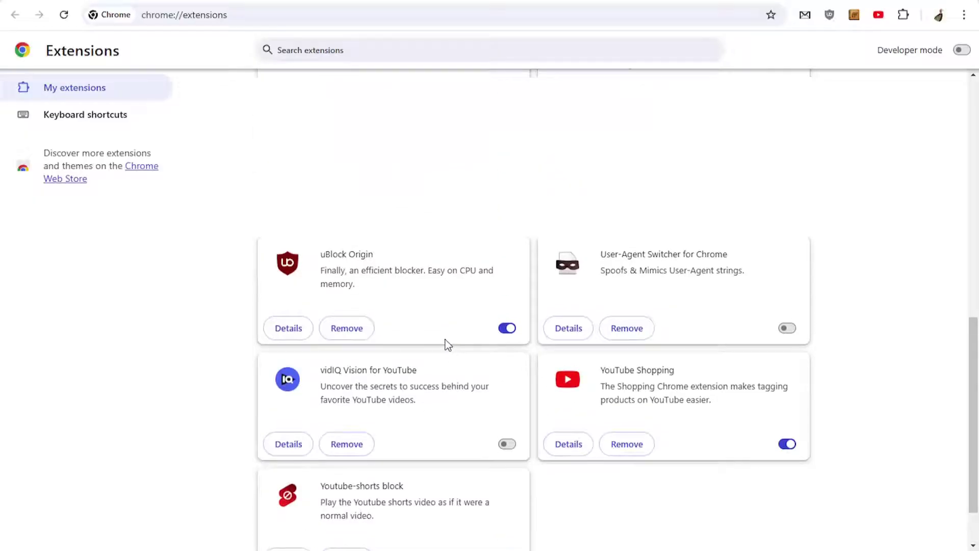